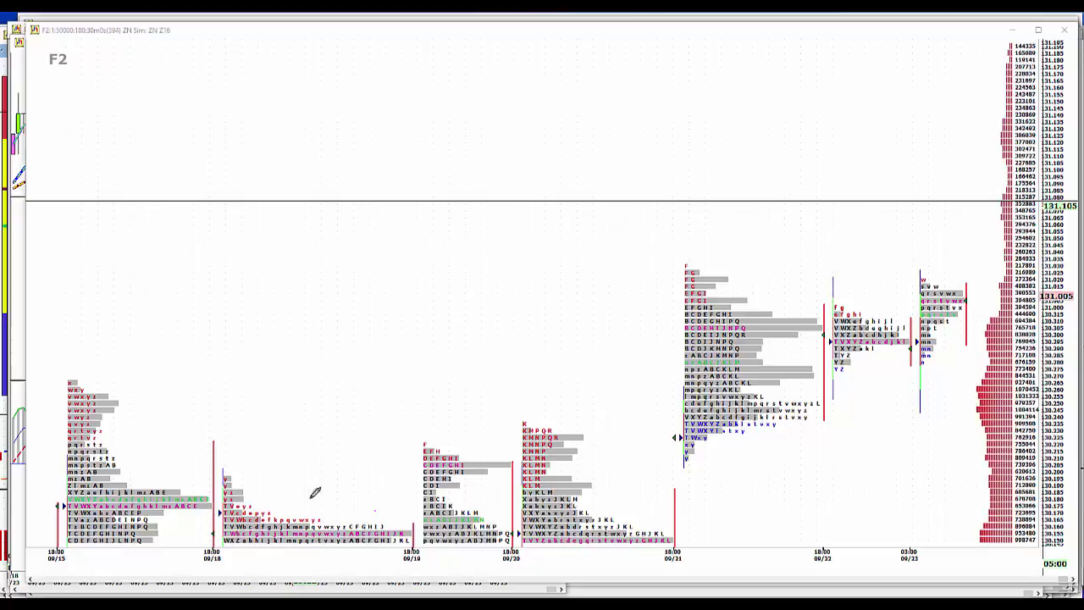
Circle the low 09/18–09/20 balance area and trace the rise up the 09/21 profile
mouse_move(141, 485)
left_mouse_down()
mouse_move(576, 513)
mouse_move(504, 535)
mouse_move(281, 552)
mouse_move(213, 500)
left_mouse_up()
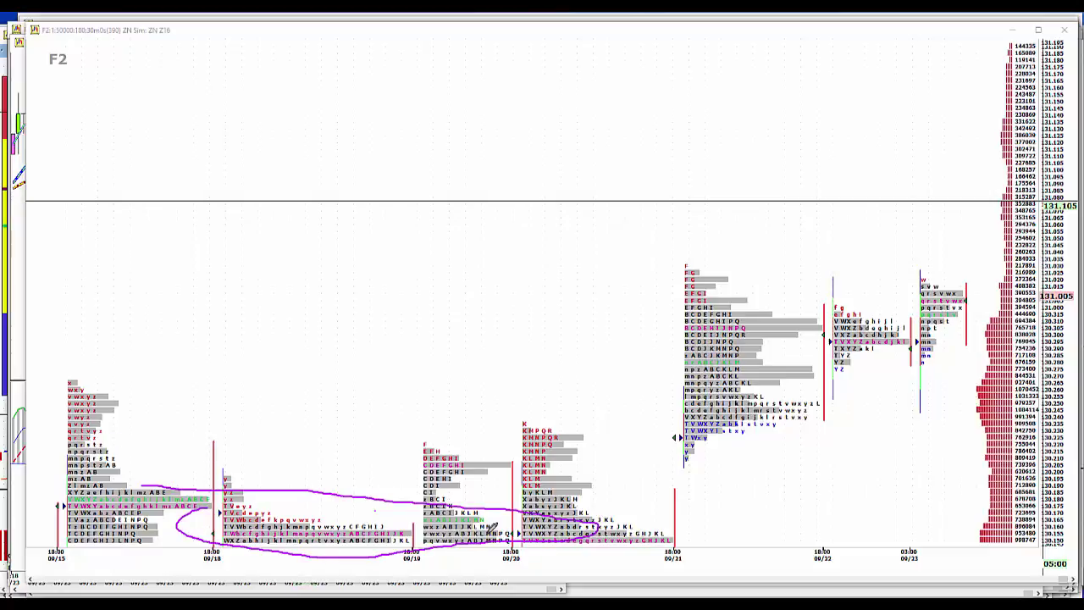
mouse_move(670, 540)
left_mouse_down()
mouse_move(682, 532)
mouse_move(667, 508)
left_mouse_up()
left_click_drag(677, 461, 684, 447)
Write a P beside the 09/21 profile and mark the tops of the 09/21 and latest profiles
mouse_move(649, 372)
left_mouse_down()
mouse_move(648, 311)
mouse_move(654, 335)
mouse_move(684, 318)
left_mouse_up()
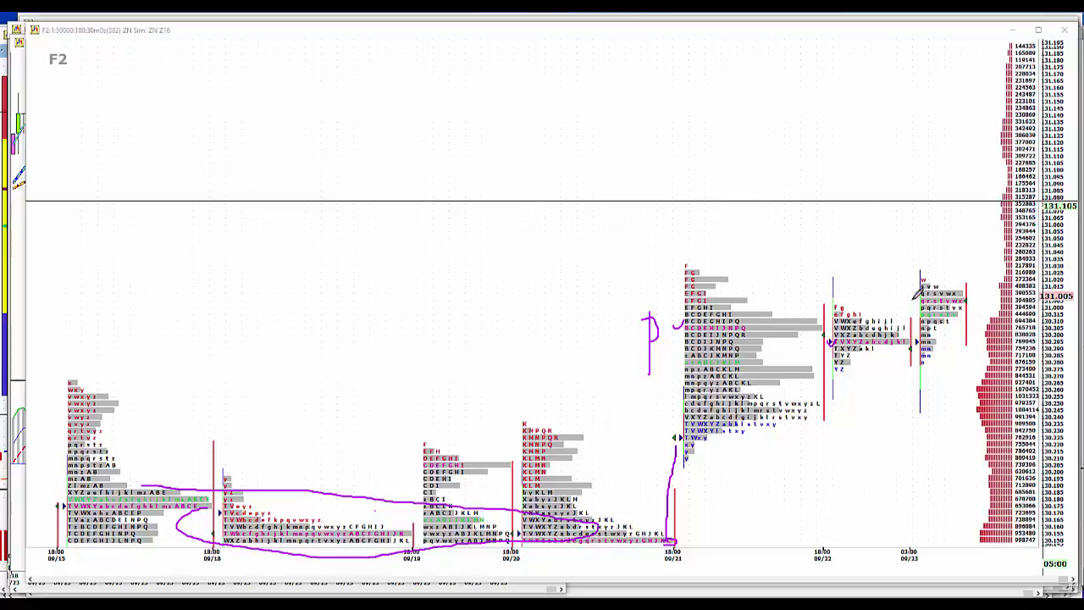
left_click_drag(794, 322, 822, 326)
left_click_drag(957, 279, 966, 273)
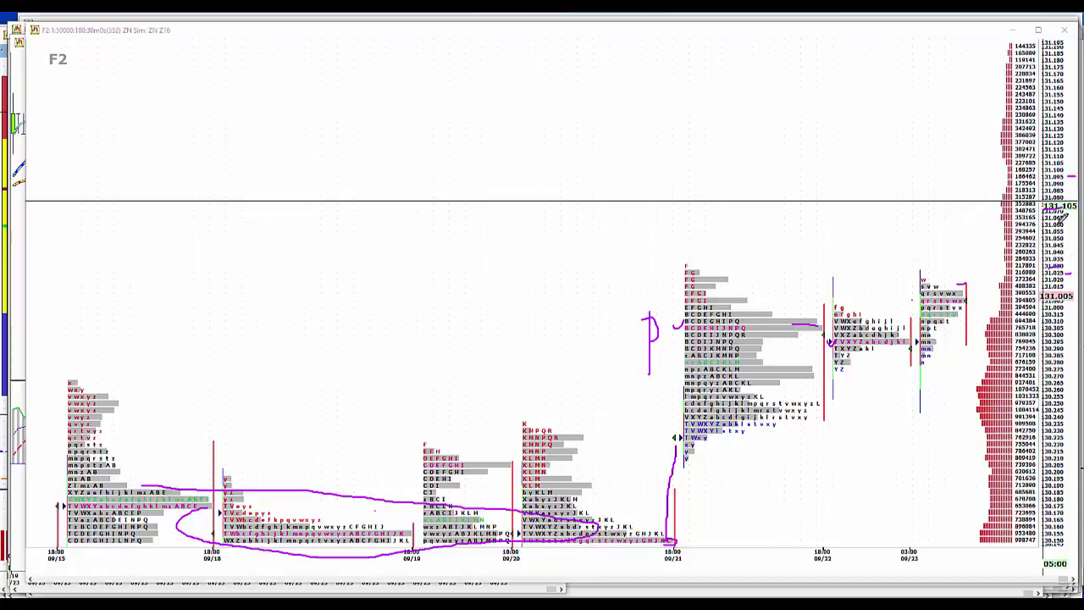
Loop the 131.050, 131.135/131.130 and 130.19 prices on the price ladder
mouse_move(1055, 235)
left_mouse_down()
mouse_move(1044, 226)
mouse_move(1038, 235)
mouse_move(1052, 242)
mouse_move(1063, 221)
left_mouse_up()
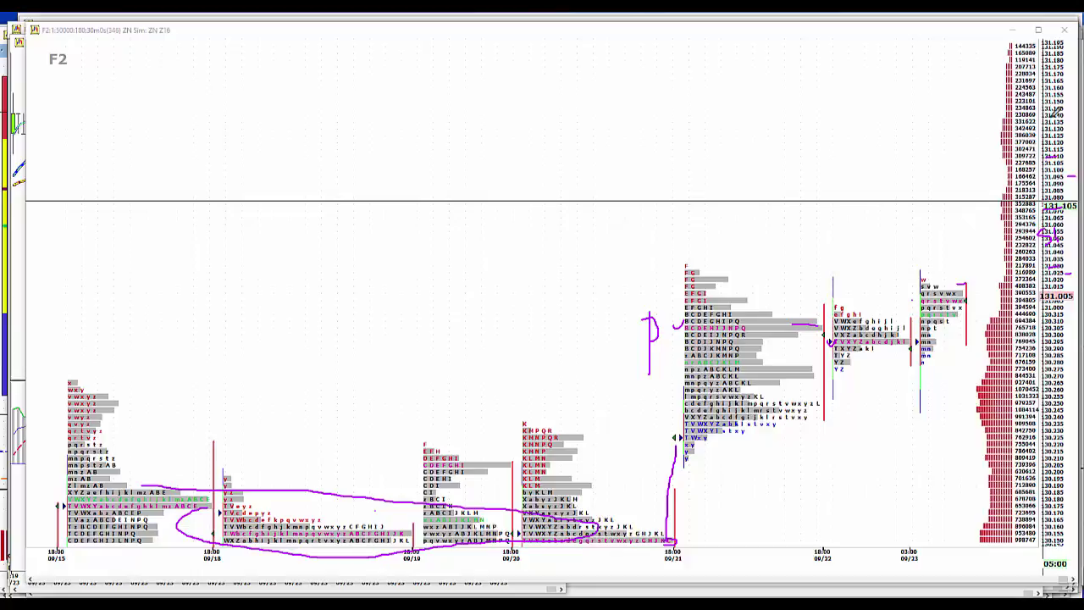
mouse_move(1043, 119)
left_mouse_down()
mouse_move(1054, 138)
mouse_move(1063, 118)
mouse_move(1075, 126)
left_mouse_up()
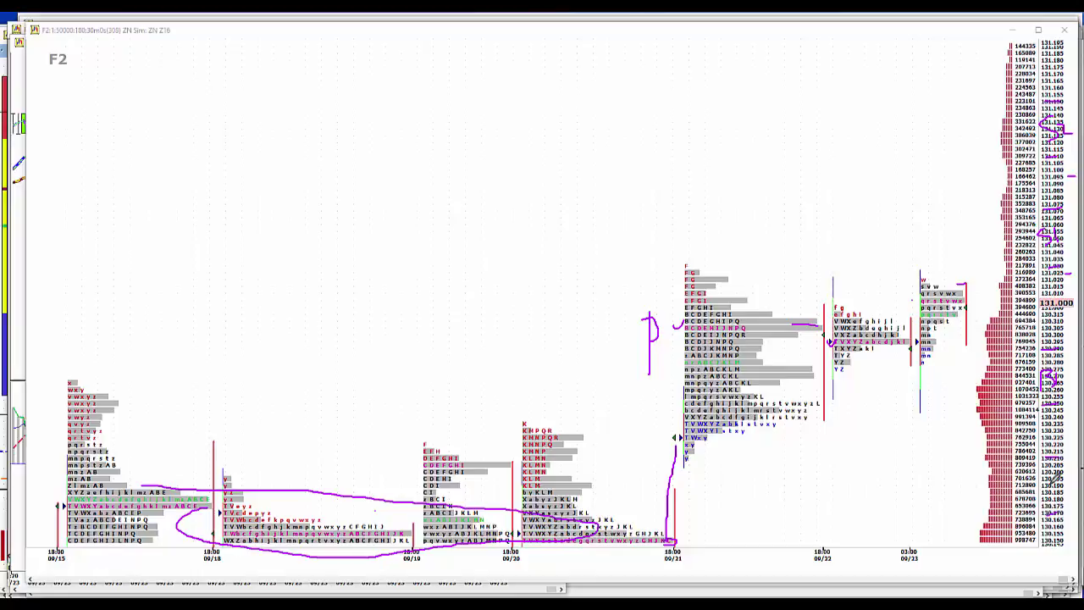
mouse_move(1059, 476)
left_mouse_down()
mouse_move(1052, 491)
mouse_move(1058, 474)
mouse_move(1072, 487)
left_mouse_up()
Handwrite '30-16-131 – 24' near the chart top and mark a price near 131.240
left_click_drag(209, 60, 223, 75)
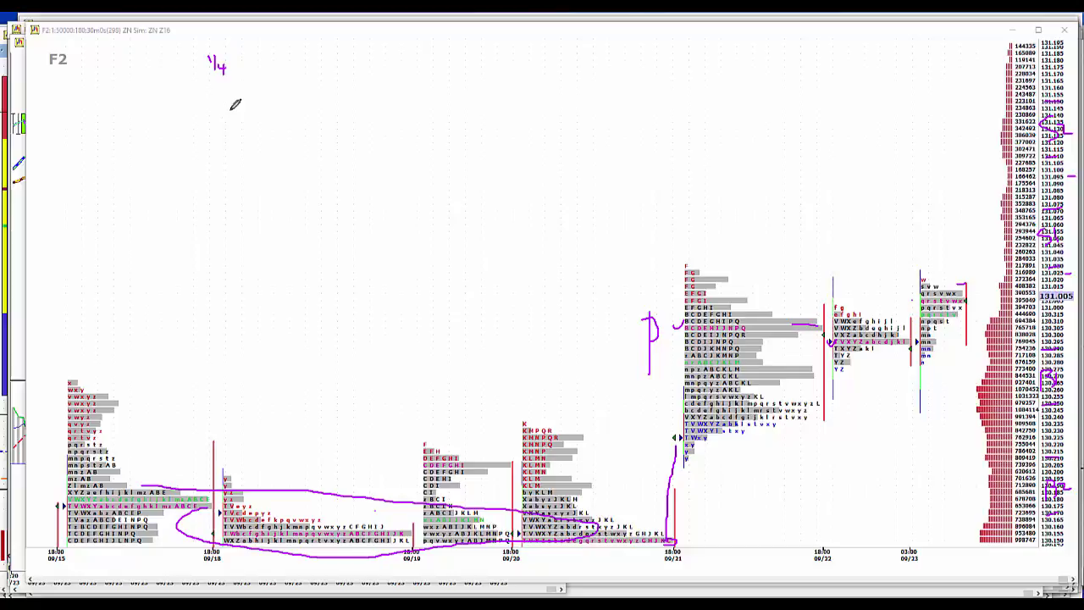
mouse_move(216, 116)
left_mouse_down()
mouse_move(218, 128)
mouse_move(231, 115)
mouse_move(265, 129)
mouse_move(320, 121)
mouse_move(323, 137)
mouse_move(366, 121)
mouse_move(413, 123)
left_mouse_up()
left_click(343, 122)
mouse_move(406, 116)
left_mouse_down()
mouse_move(405, 130)
mouse_move(396, 97)
mouse_move(388, 117)
left_mouse_up()
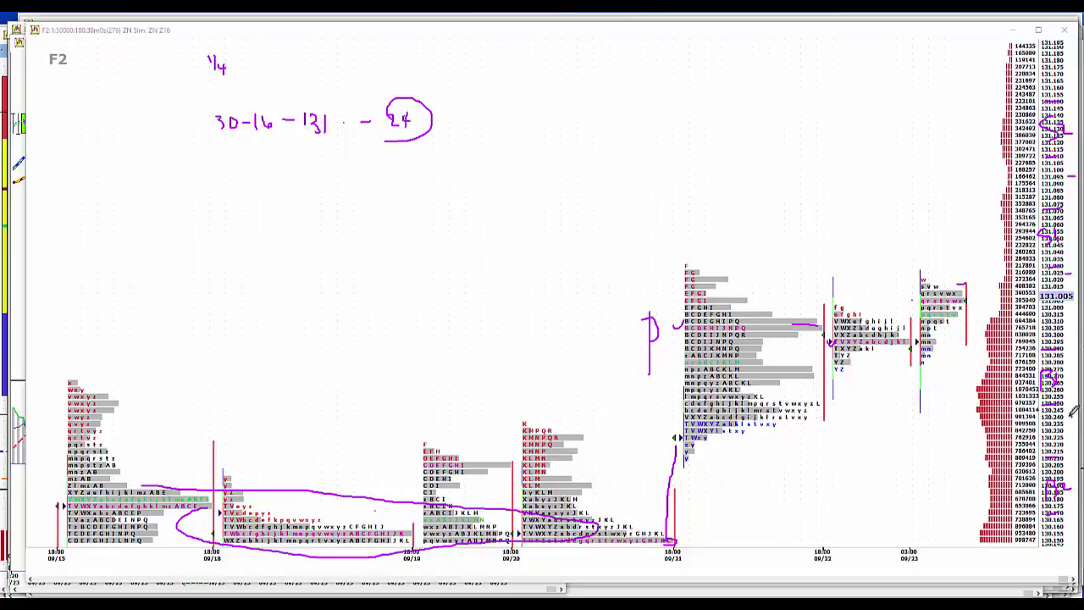
left_click_drag(1073, 411, 1068, 422)
Write 52.0 with 1.8 below it at the chart top, then start another note beneath
mouse_move(559, 51)
left_mouse_down()
mouse_move(578, 48)
mouse_move(591, 71)
mouse_move(610, 59)
left_mouse_up()
left_click(600, 62)
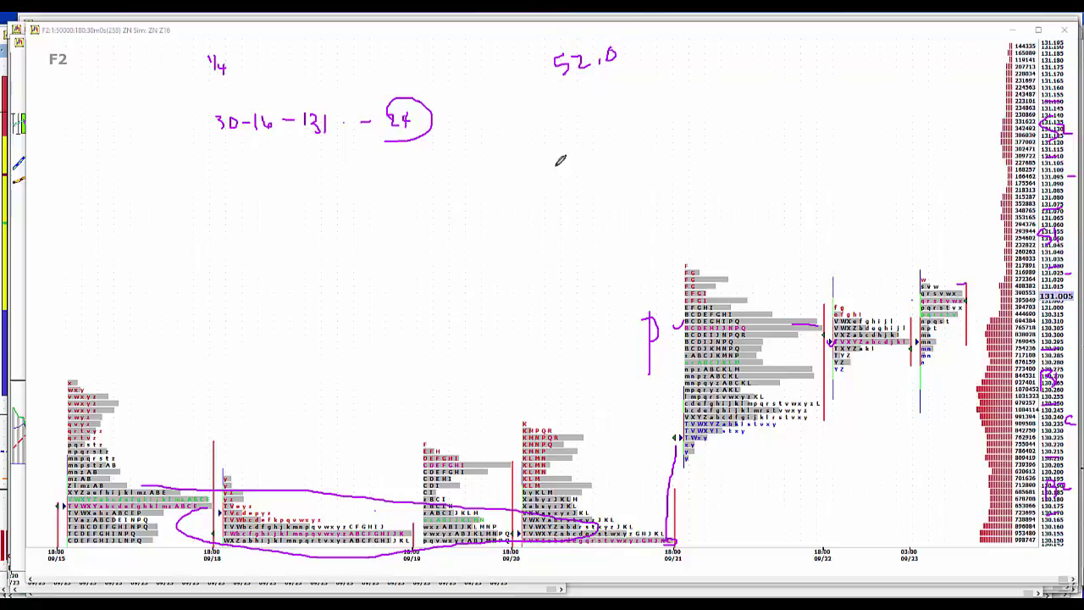
mouse_move(592, 93)
left_mouse_down()
mouse_move(592, 107)
mouse_move(619, 86)
mouse_move(624, 95)
mouse_move(622, 85)
left_mouse_up()
left_click(603, 103)
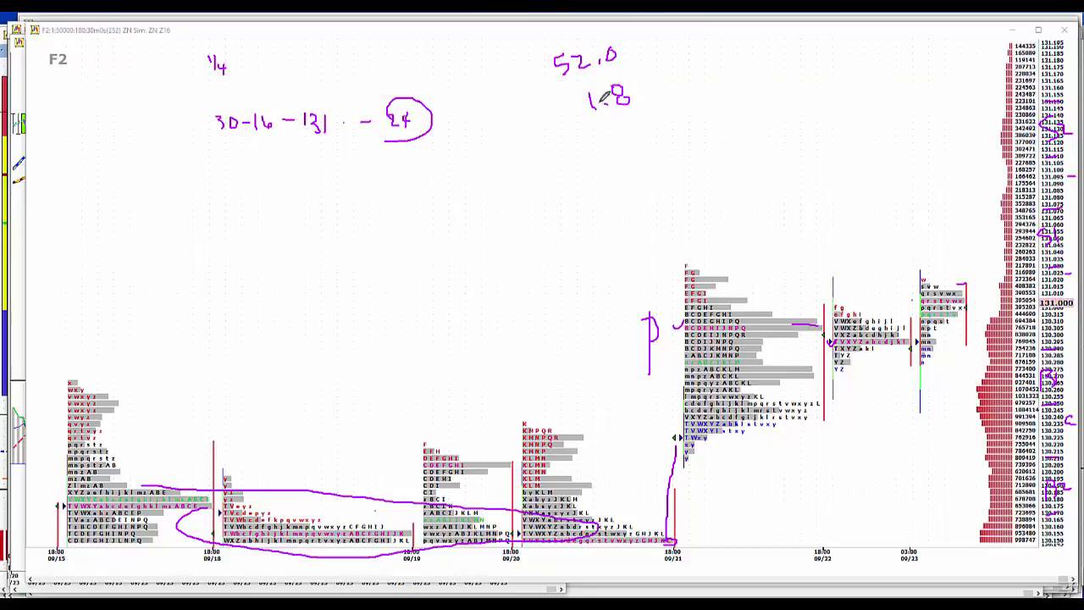
mouse_move(591, 153)
left_mouse_down()
mouse_move(590, 170)
mouse_move(641, 142)
mouse_move(642, 154)
mouse_move(636, 142)
mouse_move(665, 149)
left_mouse_up()
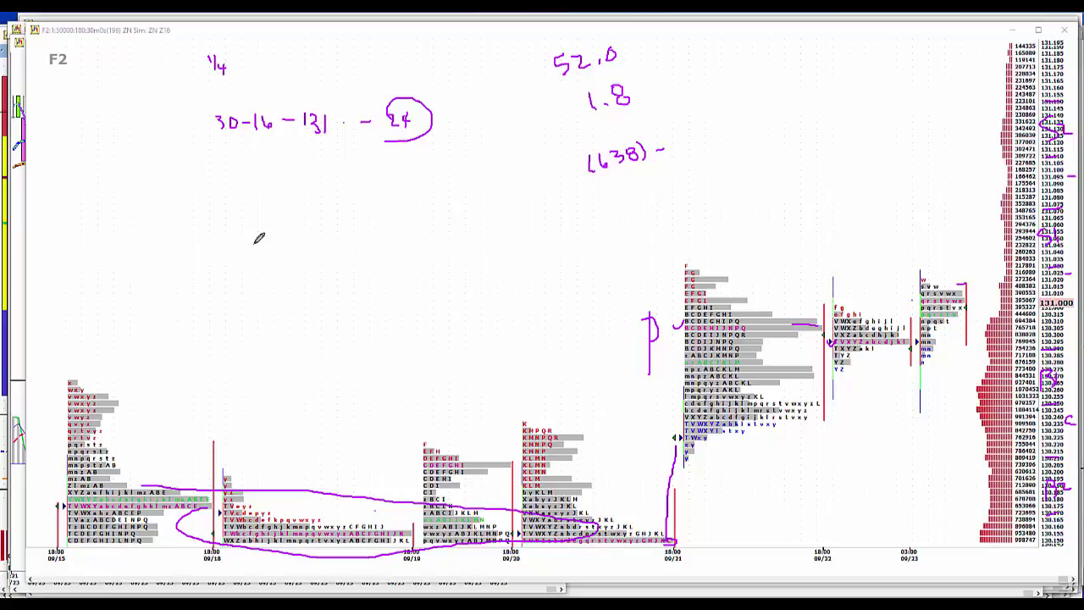
Erase every pen annotation from the ZN chart and show the list of open chart windows
key("Escape")
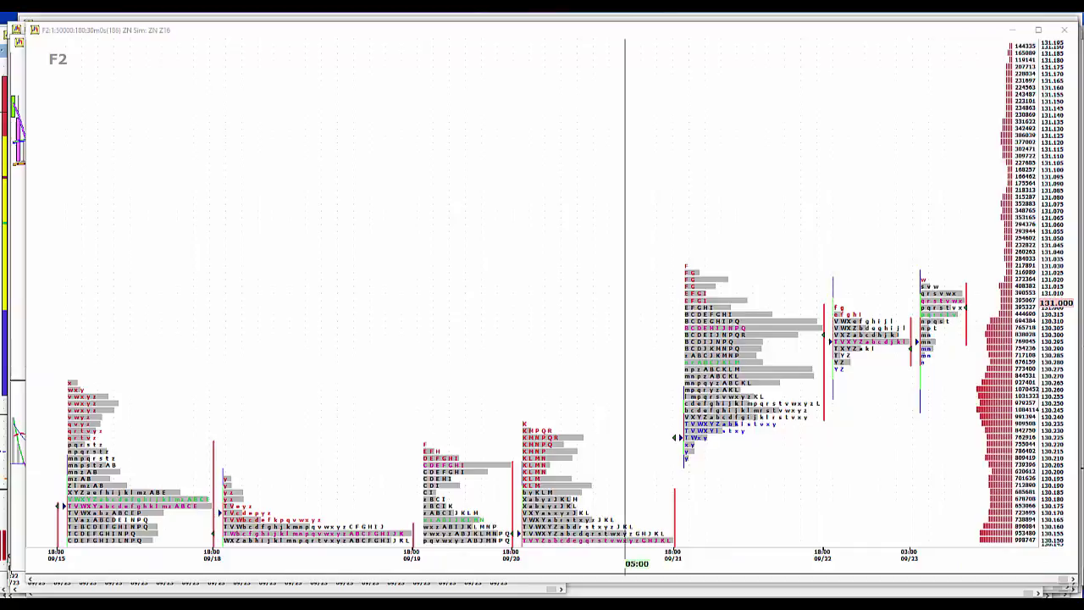
right_click(625, 563)
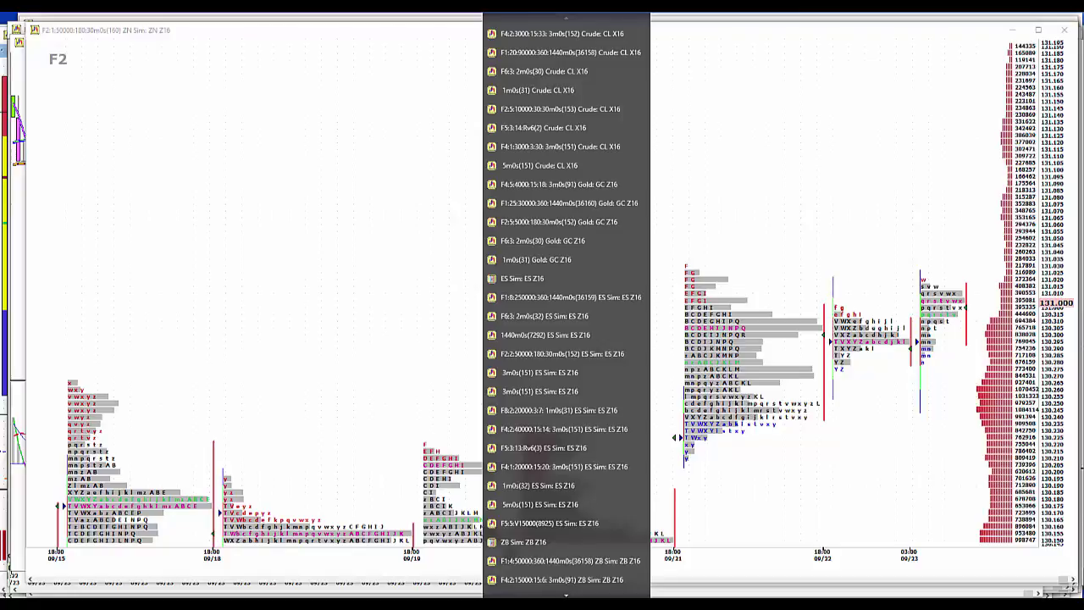
Bring the ZB chart to the front, handwrite a note at its top and circle it
left_click(567, 596)
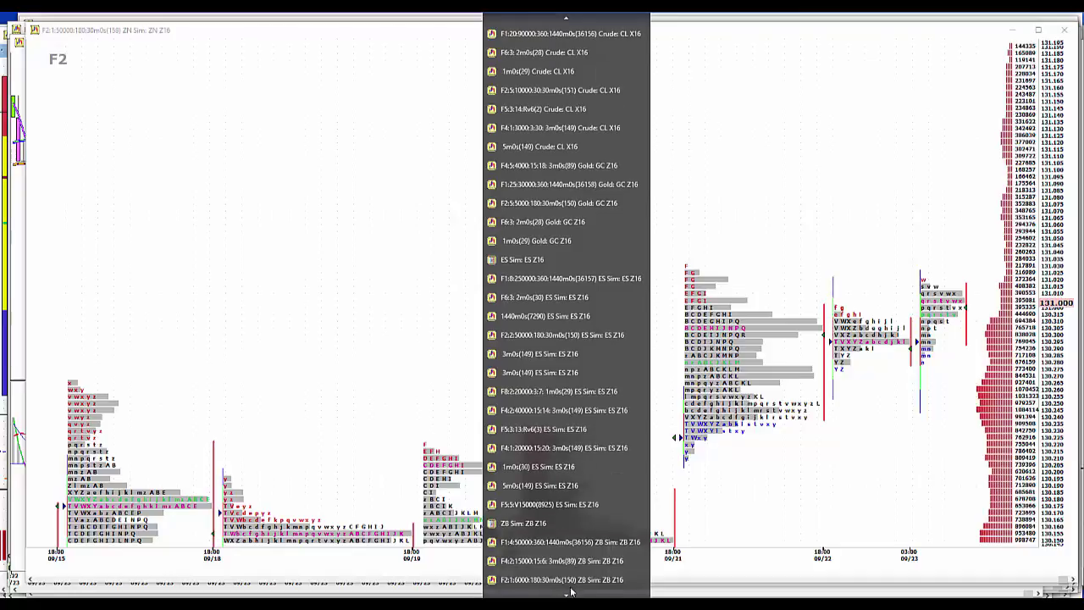
left_click(569, 581)
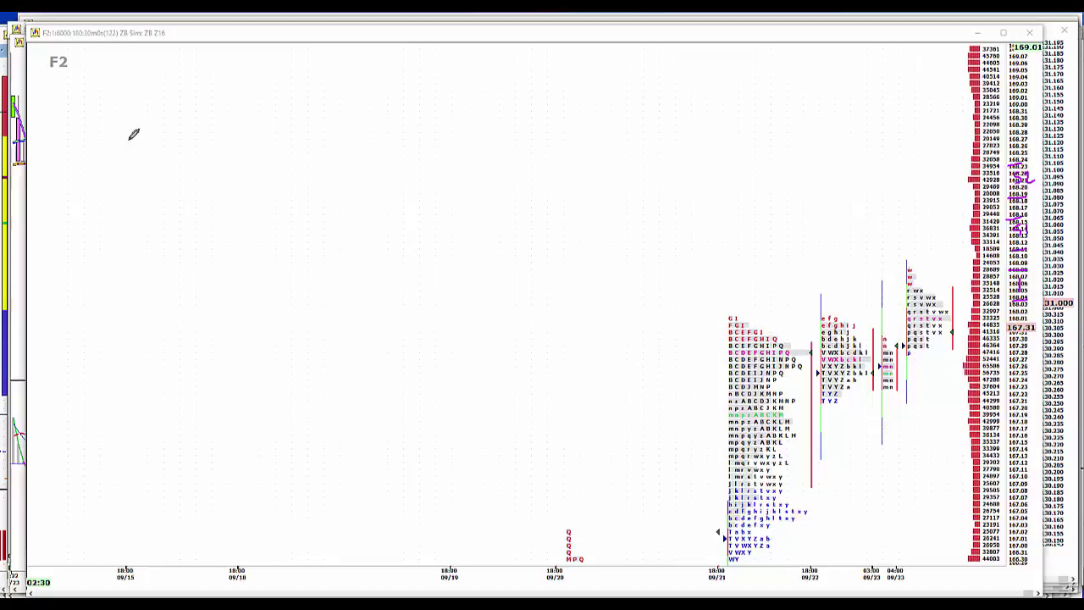
mouse_move(129, 134)
left_mouse_down()
mouse_move(136, 149)
mouse_move(181, 134)
left_mouse_up()
mouse_move(149, 171)
left_mouse_down()
mouse_move(157, 166)
mouse_move(113, 127)
mouse_move(148, 169)
left_mouse_up()
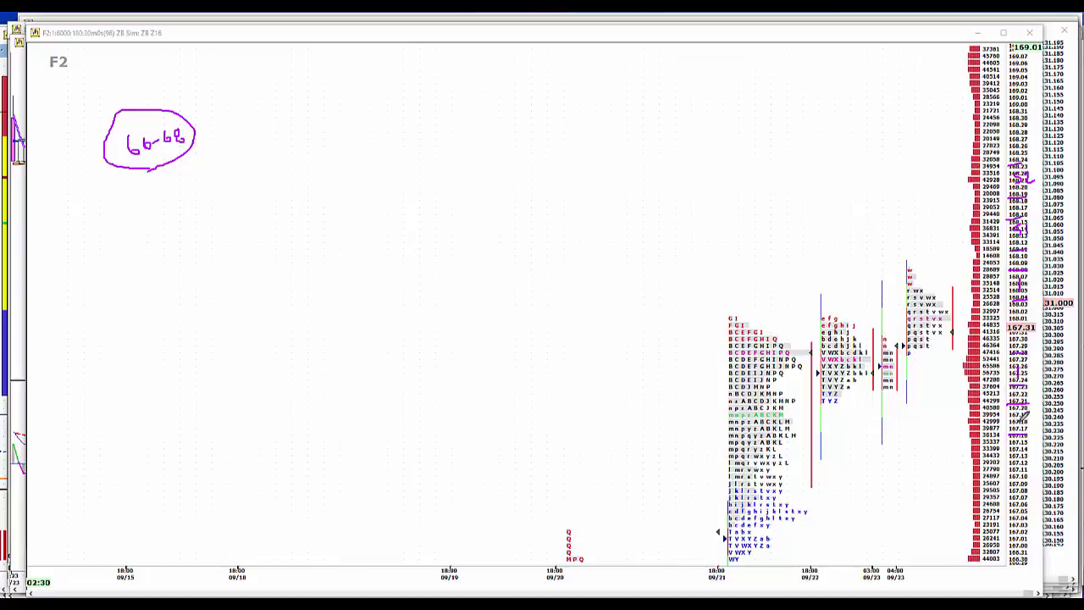
Mark two levels on the ZB price ladder, then clear all drawings from the chart
mouse_move(1030, 409)
left_mouse_down()
mouse_move(1021, 420)
mouse_move(1033, 423)
left_mouse_up()
mouse_move(1009, 487)
left_mouse_down()
mouse_move(1033, 486)
mouse_move(1029, 447)
mouse_move(1019, 471)
mouse_move(1034, 472)
left_mouse_up()
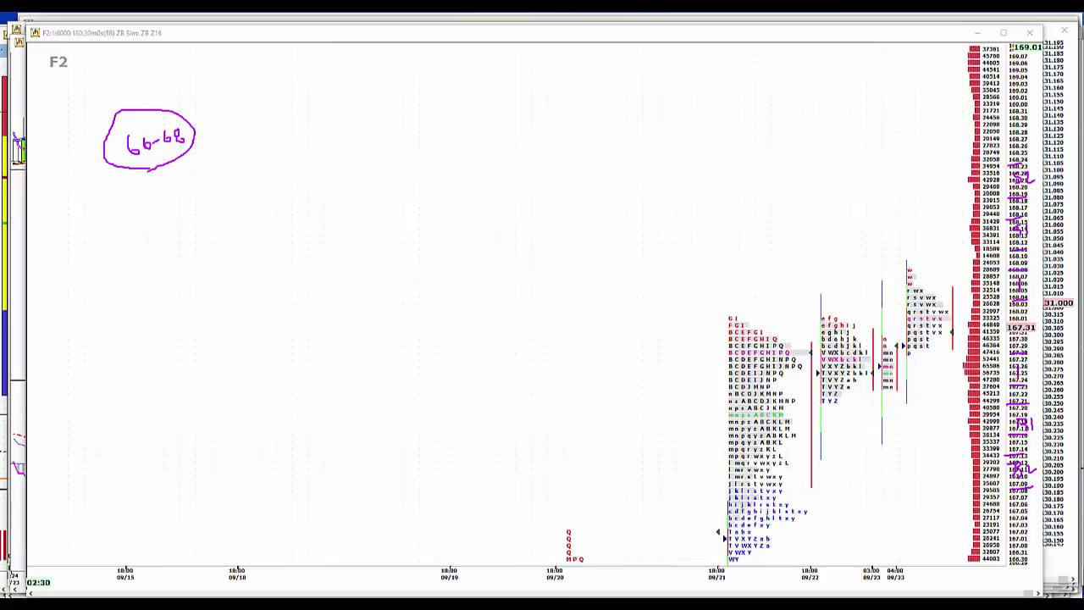
key("e")
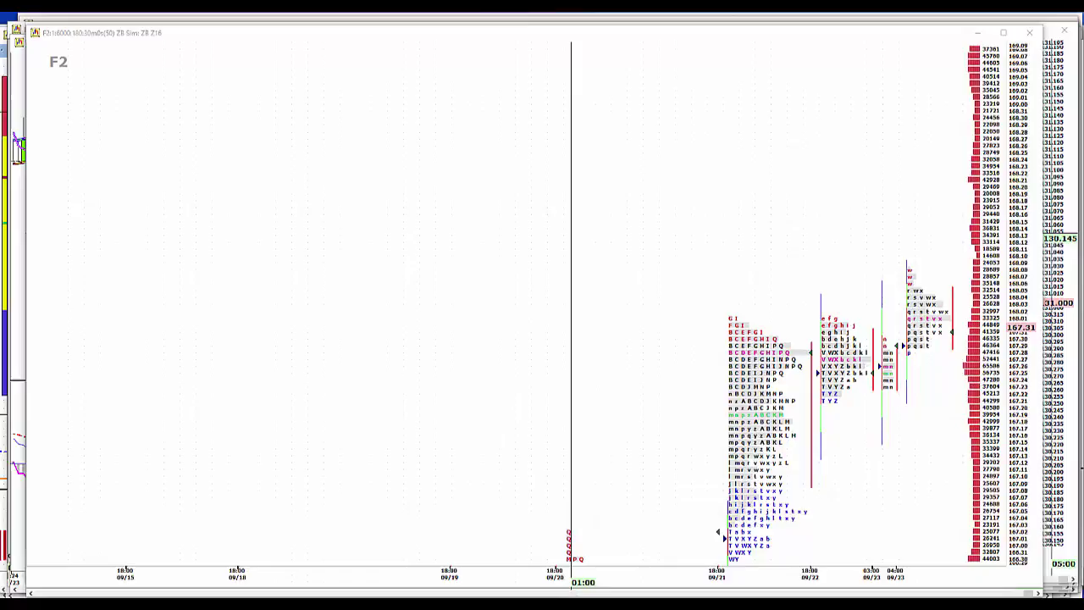
Pick the F2:5:5000:180:30m0s Gold GC Z16 chart from the chart-window list
right_click(570, 575)
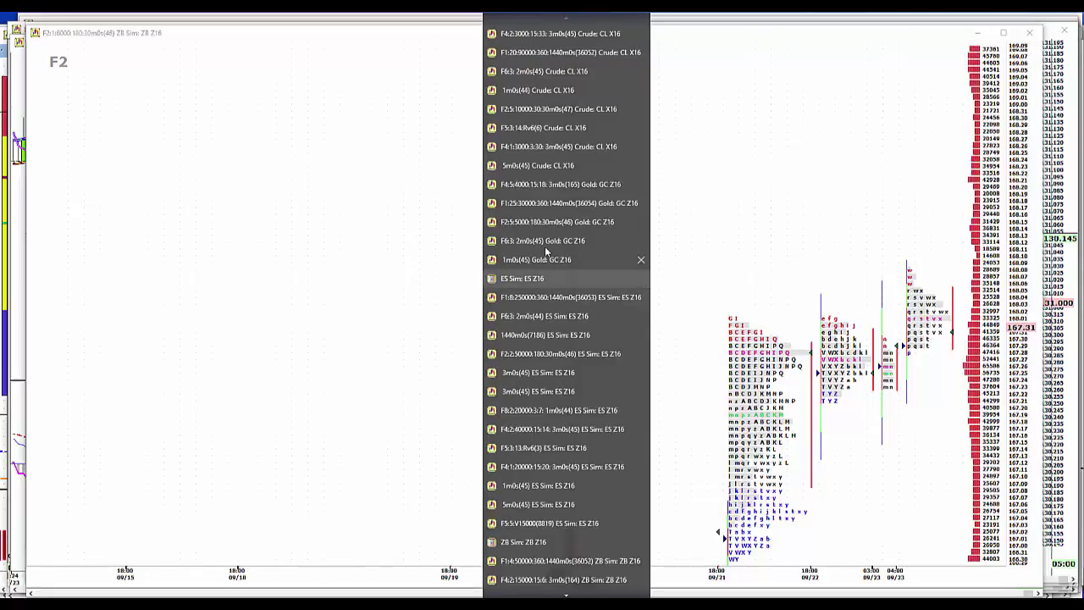
left_click(561, 222)
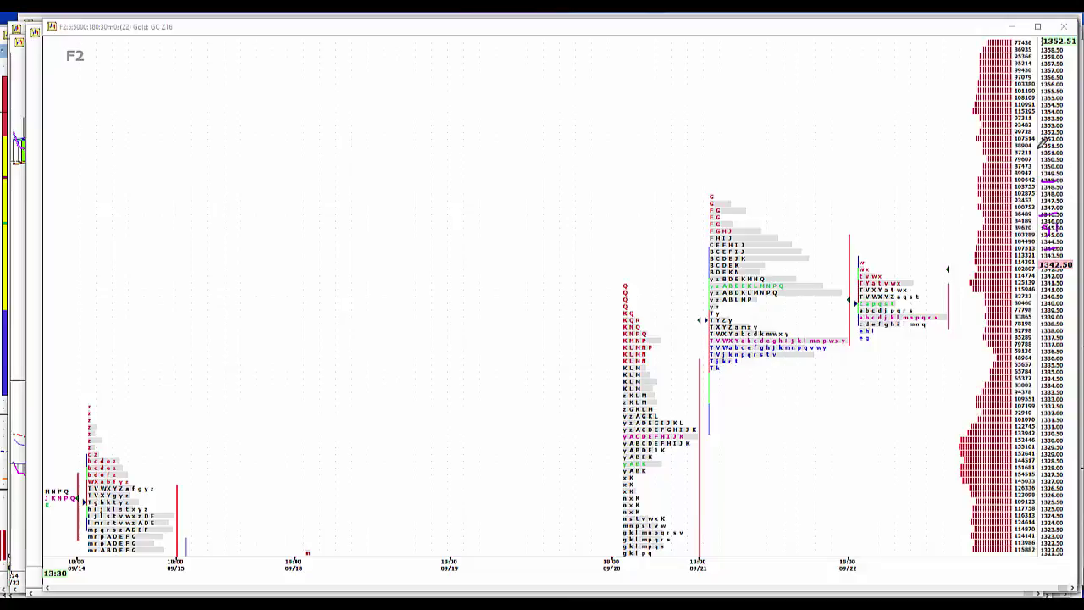
Circle 1350.00–1349.50 and tick the 1334.50 and 1331.50 levels on the gold price ladder
left_click_drag(1047, 154, 1058, 166)
mouse_move(1014, 378)
left_mouse_down()
mouse_move(1035, 378)
mouse_move(1037, 339)
mouse_move(1036, 366)
mouse_move(1055, 359)
left_mouse_up()
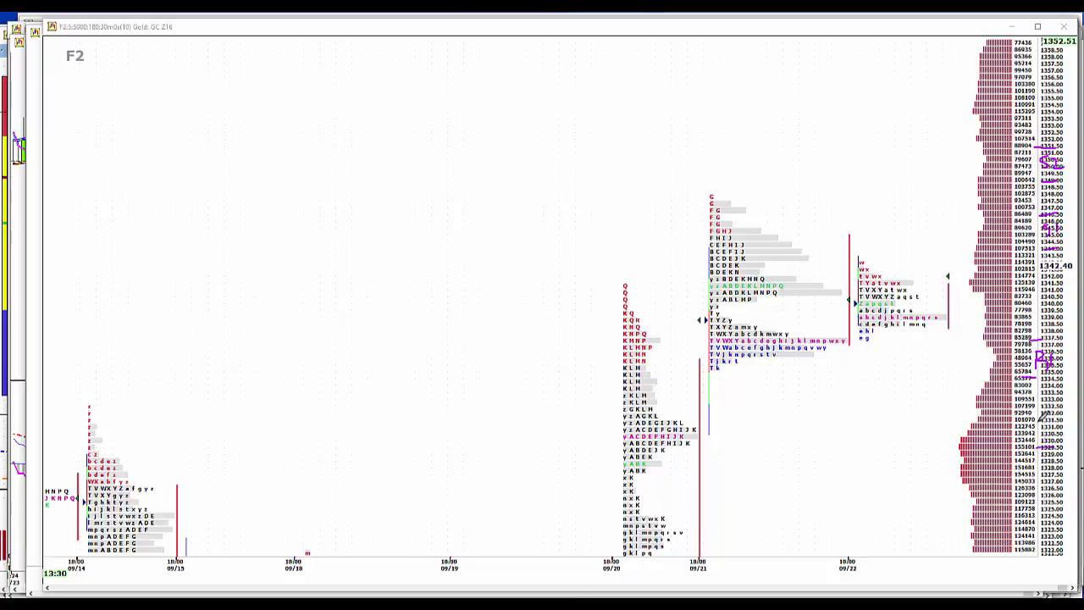
mouse_move(1035, 413)
left_mouse_down()
mouse_move(1054, 413)
mouse_move(1059, 432)
left_mouse_up()
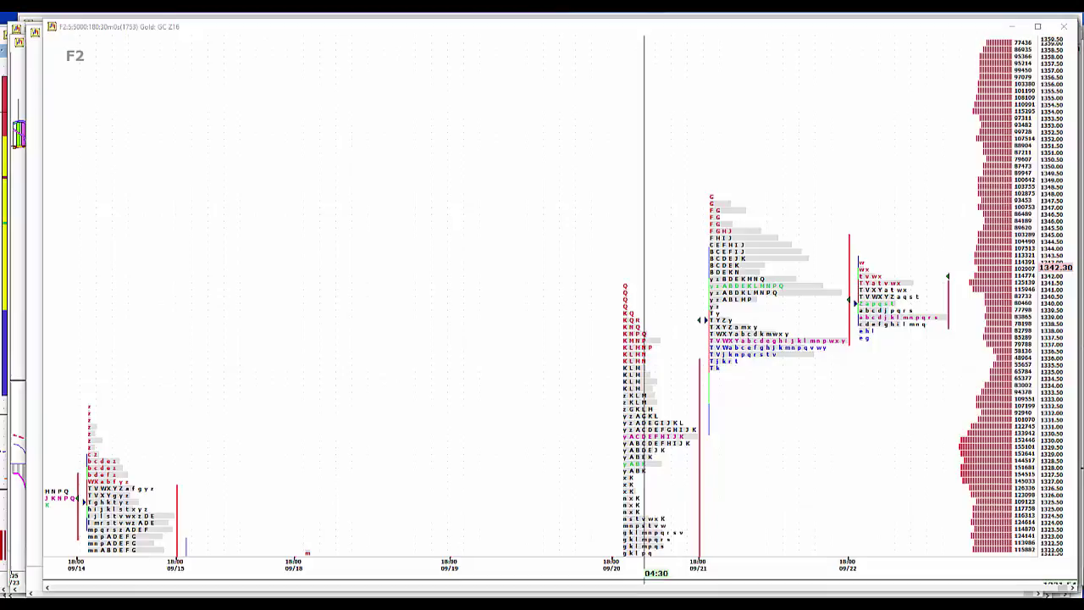
Switch to the F2:4:6000:180:30m0s Euro 6E Z16 chart from the chart-window list
right_click(644, 304)
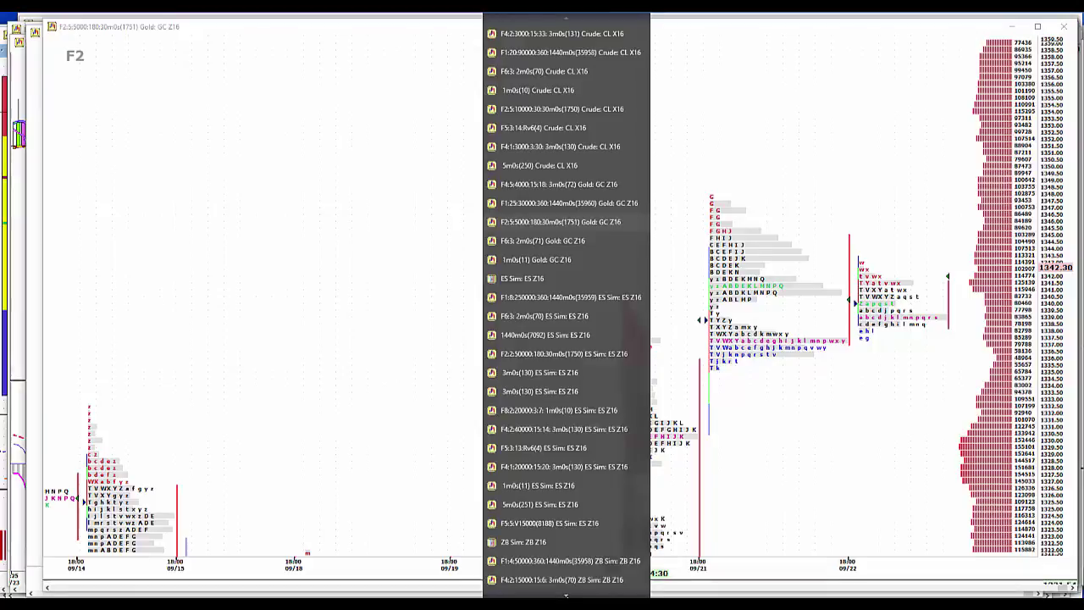
scroll(565, 305, "down", 4)
scroll(566, 305, "down", 5)
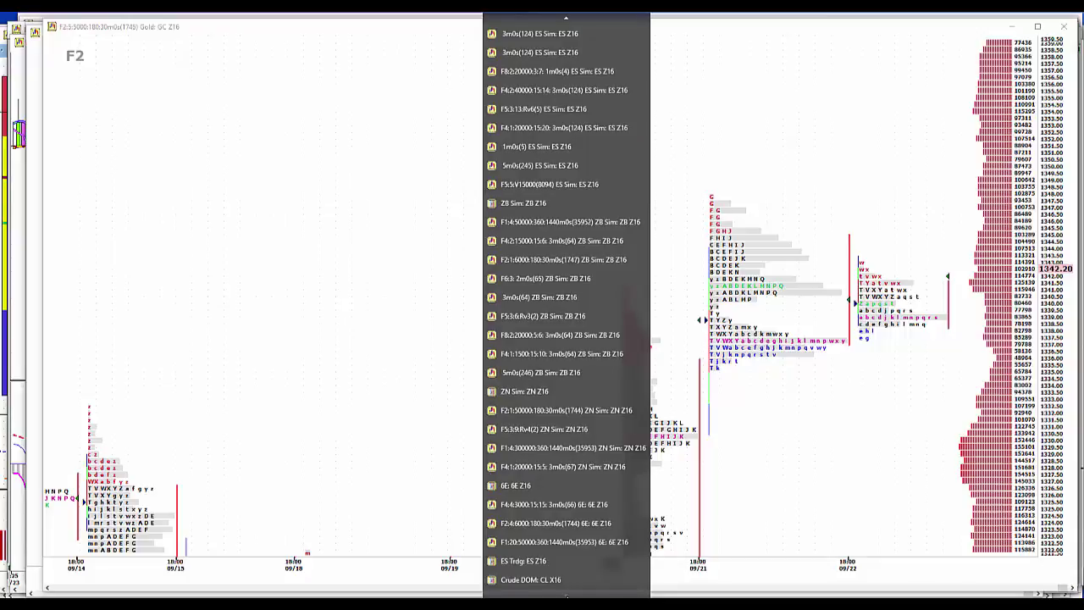
left_click(636, 522)
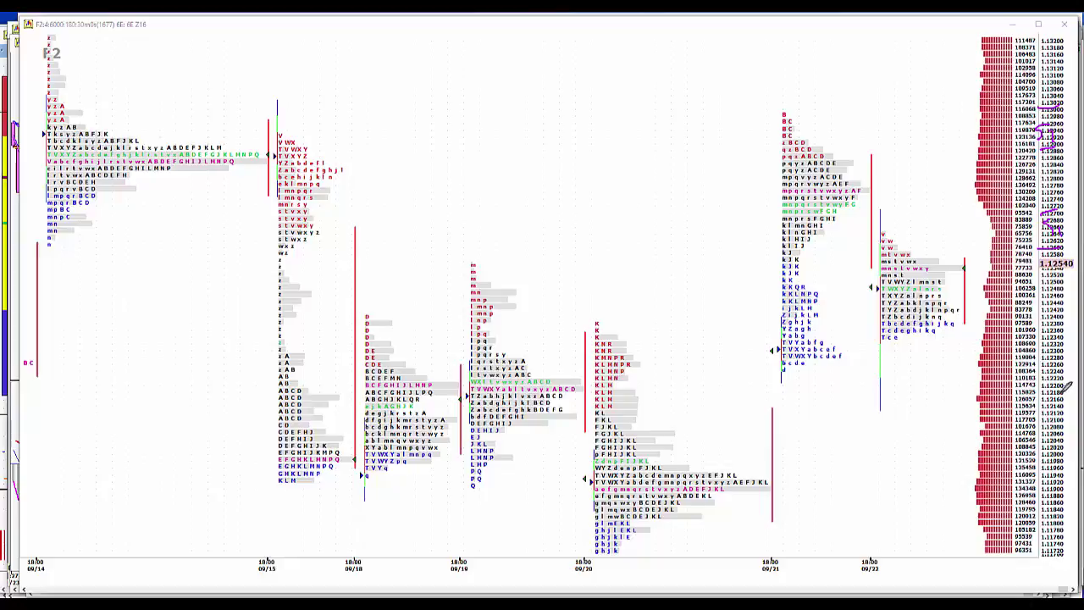
Mark upper and lower euro levels beside the 6E price scale, then erase all pen marks
left_click_drag(1069, 381, 1038, 371)
mouse_move(1038, 332)
left_mouse_down()
mouse_move(1065, 328)
mouse_move(1047, 354)
mouse_move(1056, 349)
left_mouse_up()
mouse_move(1050, 457)
left_mouse_down()
mouse_move(1065, 449)
mouse_move(1024, 454)
mouse_move(1012, 444)
mouse_move(1024, 462)
mouse_move(1048, 450)
left_mouse_up()
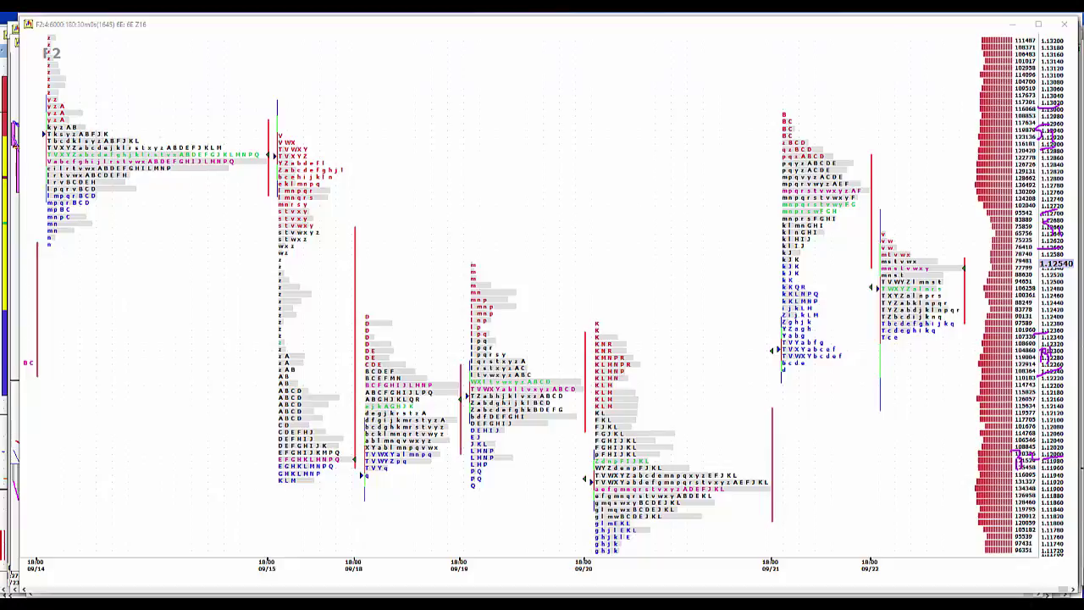
key("e")
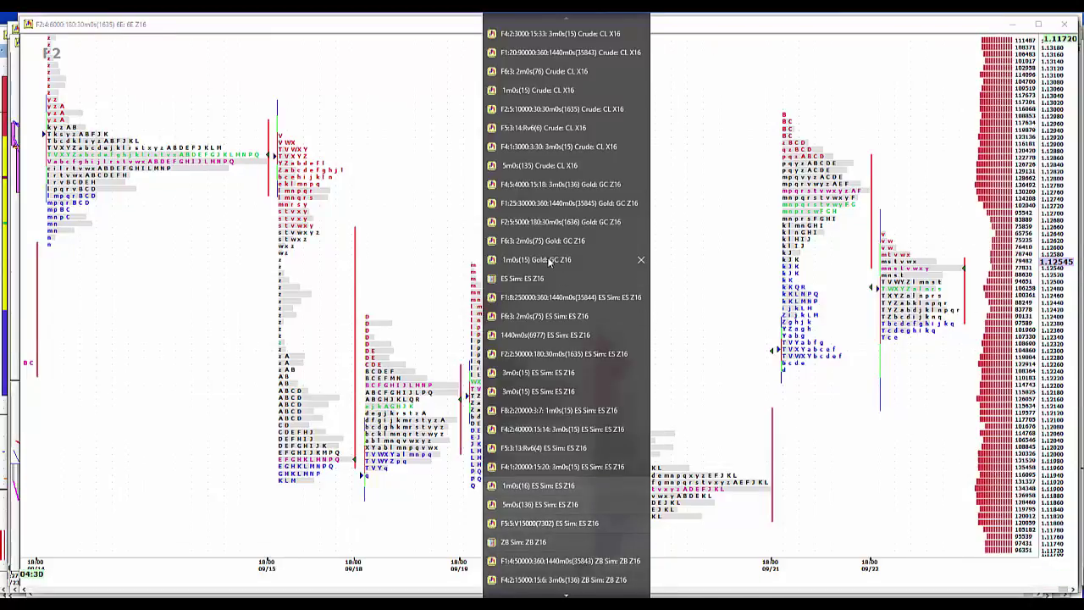
Choose the F2:5:10000:30:30m0s Crude CL X16 window from the taskbar's Investor/RT group
mouse_move(548, 262)
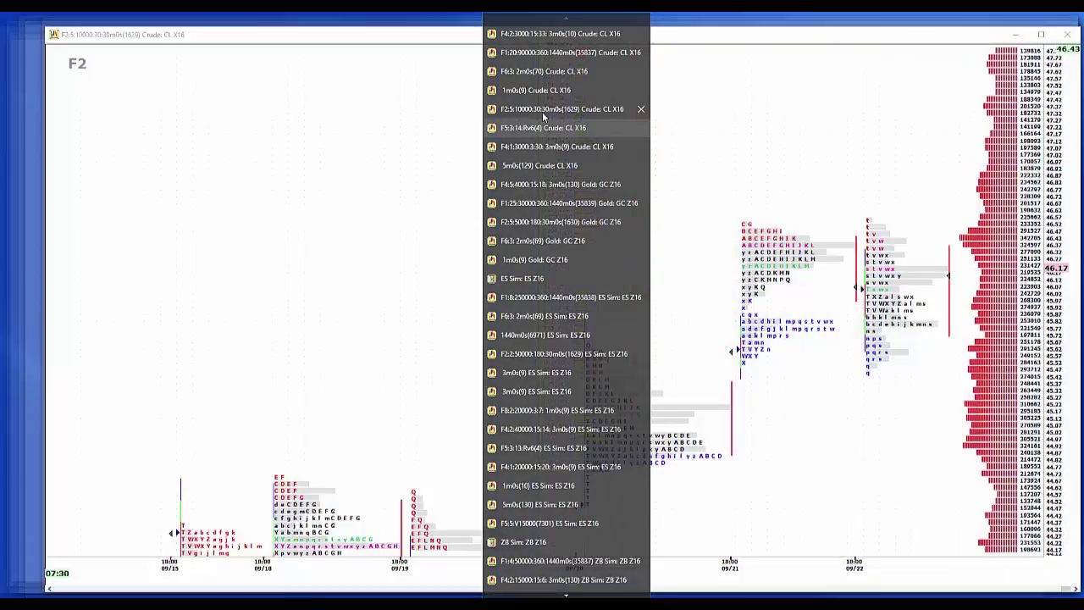
left_click(546, 108)
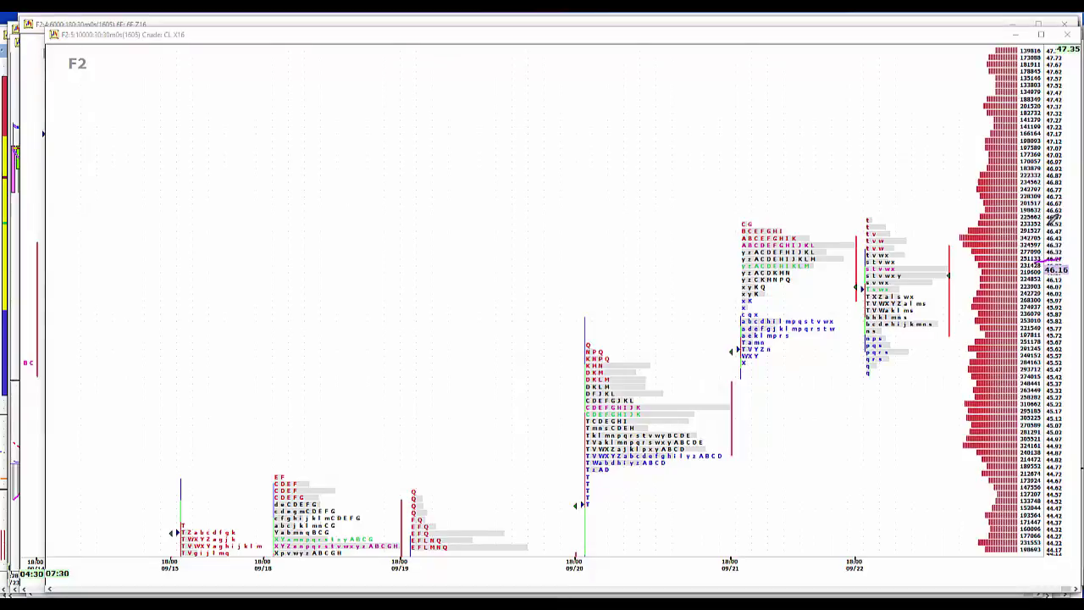
Mark the crude price ladder at 46.42–46.37, 47.02–46.87 and a lower level with purple strokes
mouse_move(1060, 218)
left_mouse_down()
mouse_move(1050, 235)
mouse_move(1060, 245)
left_mouse_up()
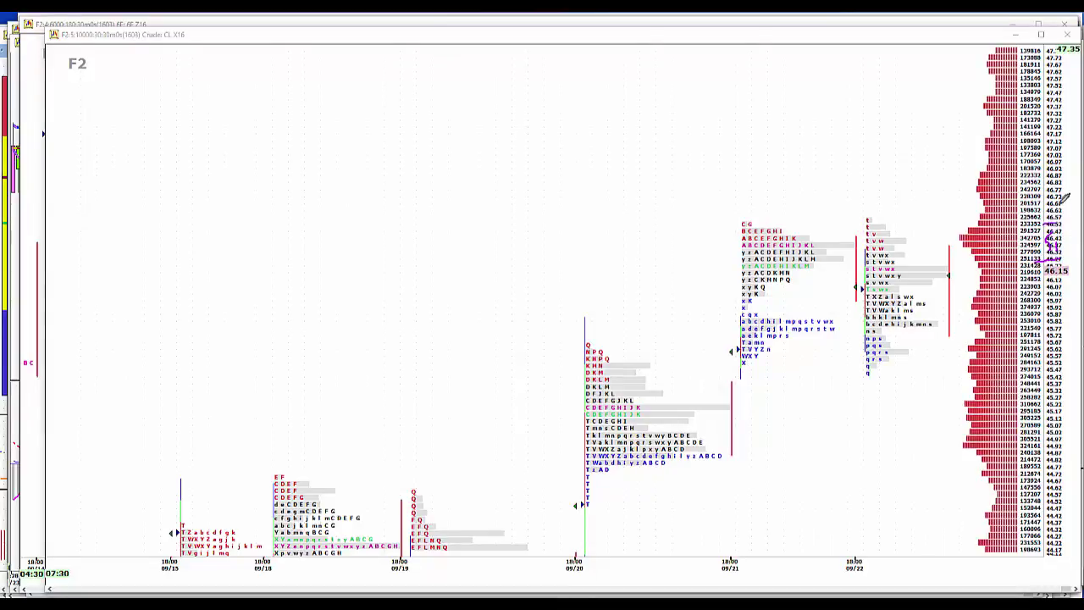
left_click_drag(1057, 149, 1050, 175)
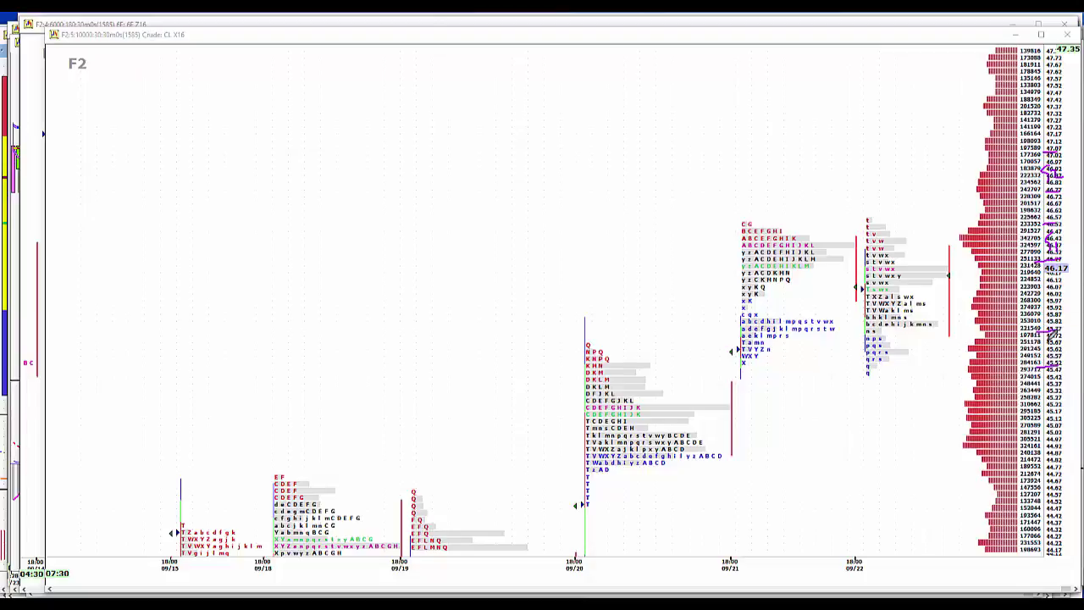
mouse_move(1058, 337)
left_mouse_down()
mouse_move(1047, 346)
mouse_move(1062, 355)
mouse_move(1049, 416)
mouse_move(1063, 423)
mouse_move(1069, 412)
left_mouse_up()
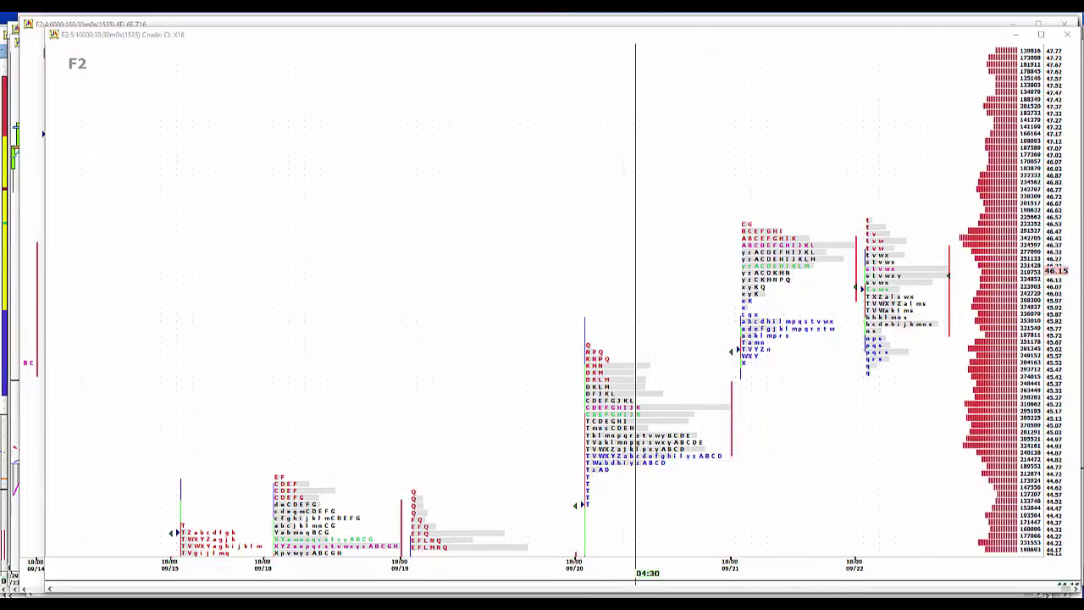
Bring the F2:2:50000 ES Sim: ES Z16 chart window to the front from the open-window list
left_click(566, 603)
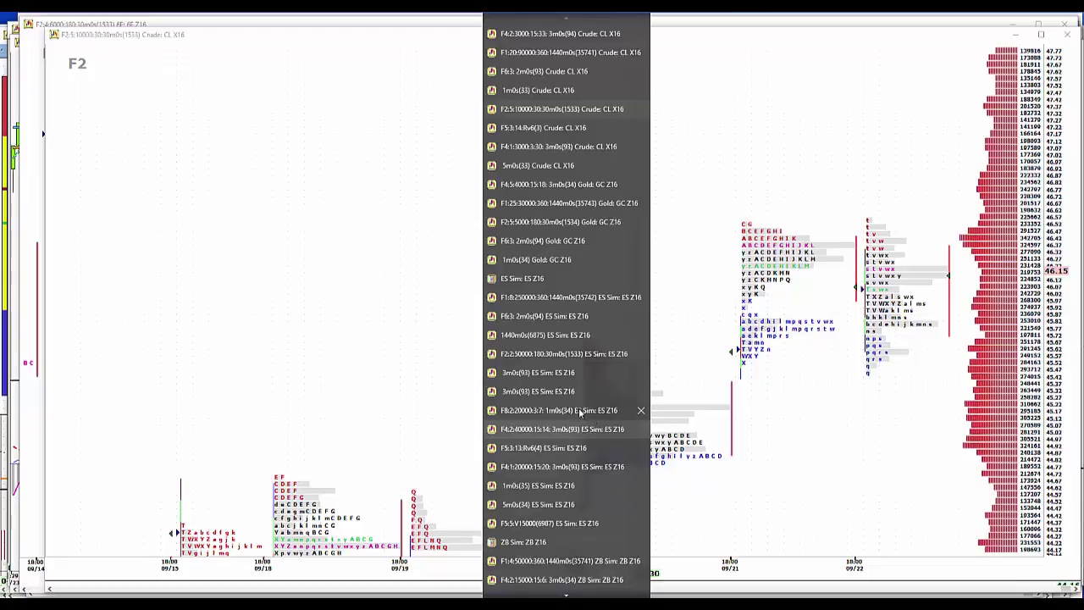
left_click(558, 356)
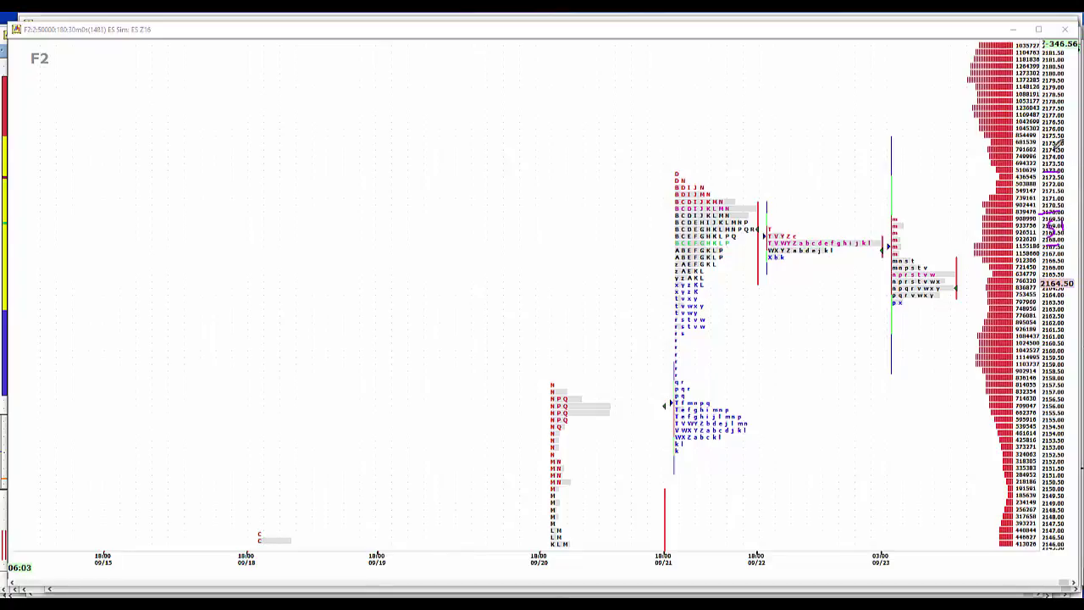
Circle 2174–2175 on the ES axis, underline a level by the 09/21 profile, and mark 2158 and 2156
mouse_move(1050, 132)
left_mouse_down()
mouse_move(1059, 135)
mouse_move(1048, 153)
mouse_move(1064, 155)
mouse_move(1068, 140)
left_mouse_up()
left_click_drag(689, 333, 702, 333)
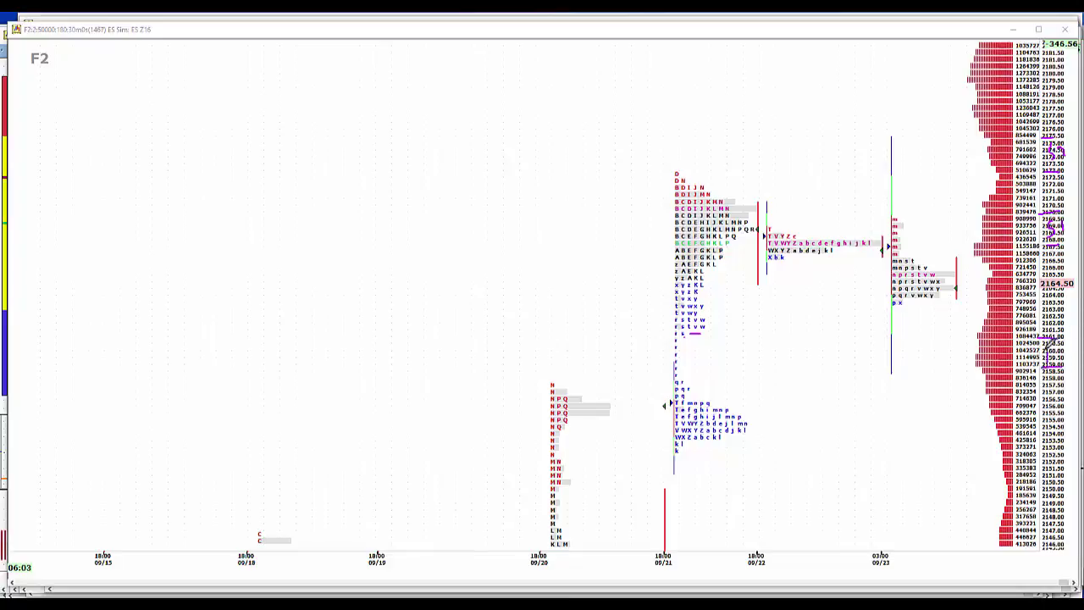
left_click_drag(1053, 345, 1058, 356)
mouse_move(1053, 392)
left_mouse_down()
mouse_move(1050, 410)
mouse_move(1055, 401)
left_mouse_up()
left_click_drag(1058, 398, 1073, 403)
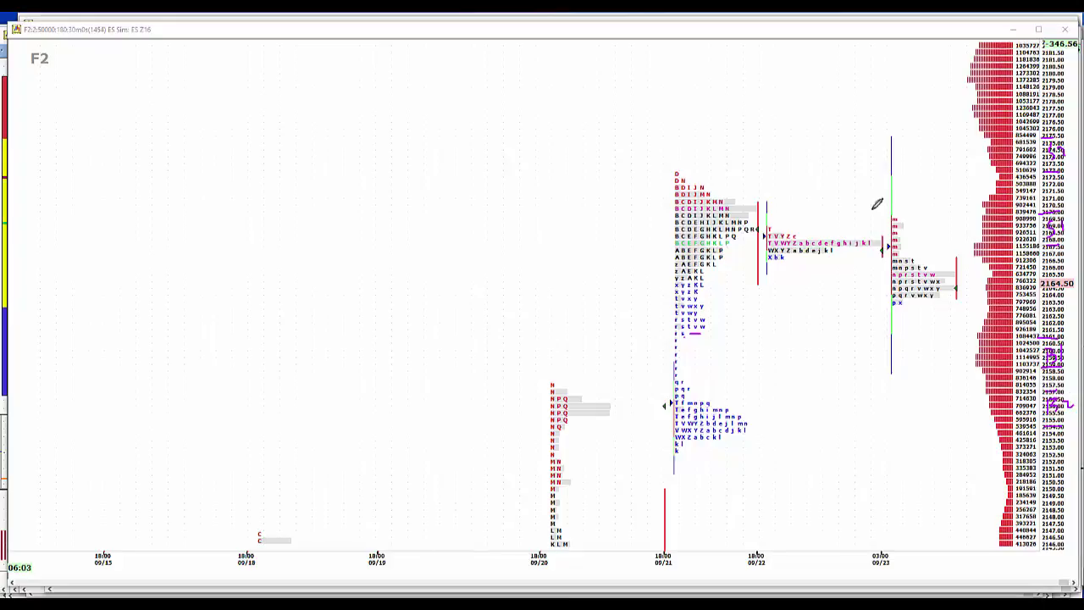
Handwrite 52.0, 1.8 and 638 stacked in the blank upper-left area of the ES Z16 chart
mouse_move(427, 73)
left_mouse_down()
mouse_move(418, 93)
mouse_move(446, 64)
mouse_move(444, 76)
left_mouse_up()
left_click(439, 86)
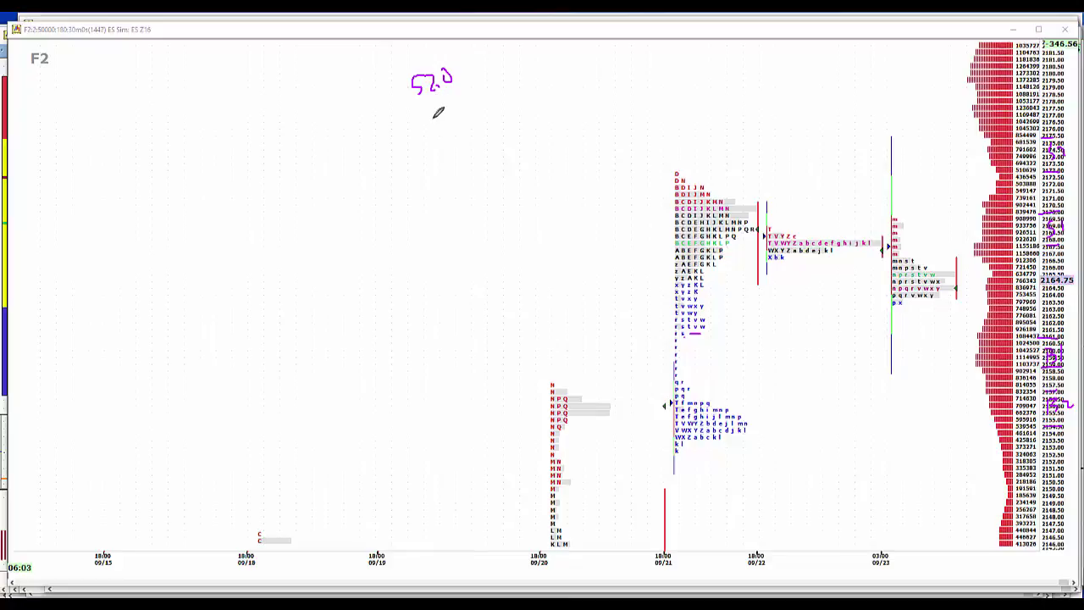
mouse_move(435, 118)
left_mouse_down()
mouse_move(441, 143)
mouse_move(459, 126)
mouse_move(465, 134)
mouse_move(462, 124)
left_mouse_up()
left_click(451, 131)
mouse_move(461, 166)
left_mouse_down()
mouse_move(464, 177)
mouse_move(479, 173)
mouse_move(472, 181)
mouse_move(494, 164)
mouse_move(495, 178)
left_mouse_up()
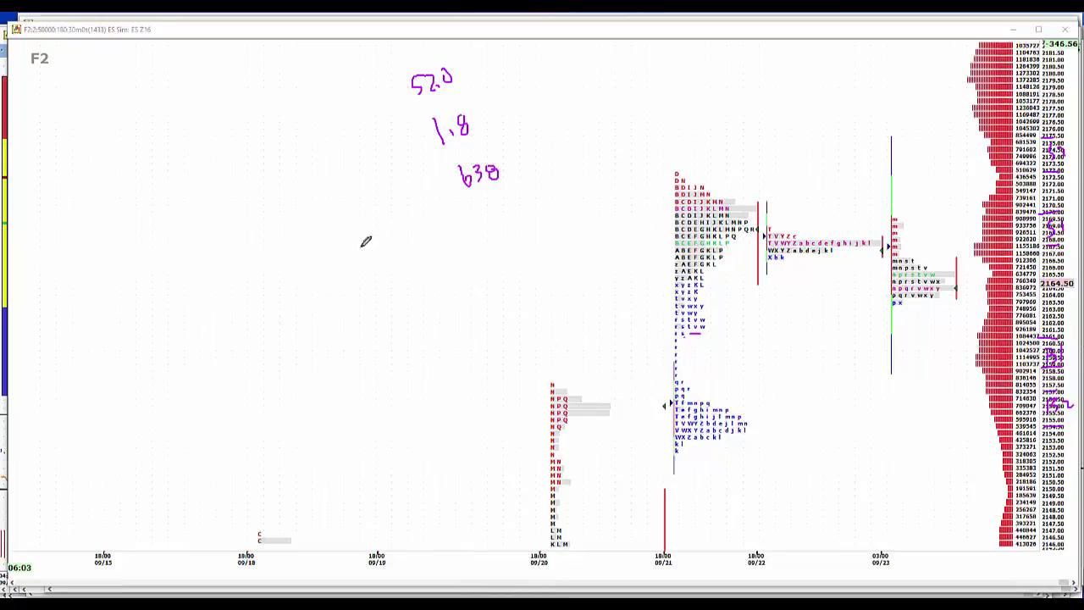
Draw an upward arrow, a small 2 beside its top, and curved arcs to its right
mouse_move(233, 298)
left_mouse_down()
mouse_move(237, 170)
mouse_move(231, 181)
mouse_move(242, 177)
left_mouse_up()
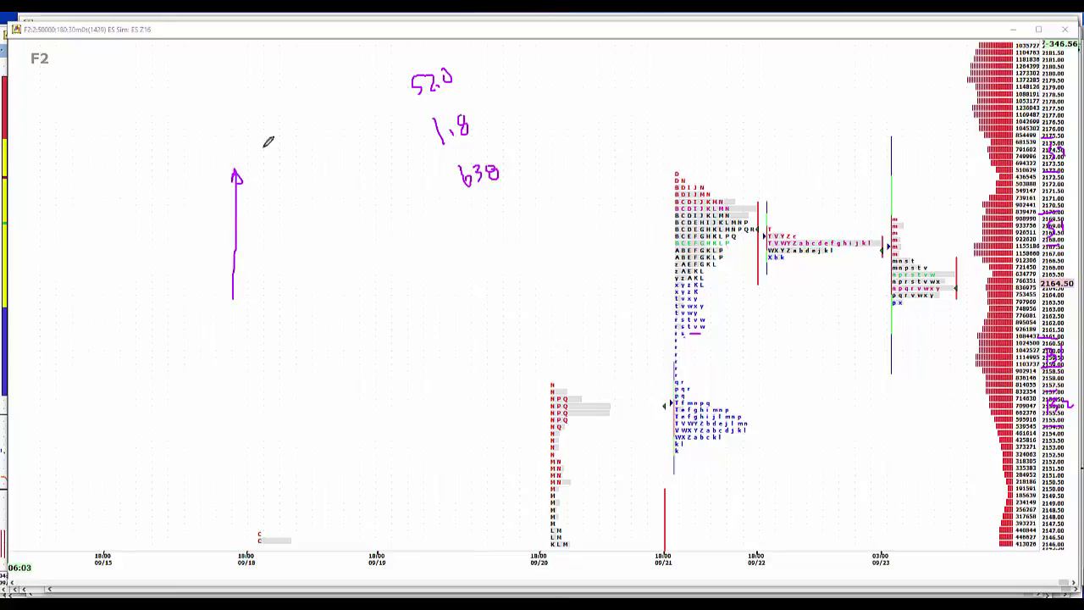
mouse_move(268, 127)
left_mouse_down()
mouse_move(285, 132)
mouse_move(303, 198)
mouse_move(244, 231)
mouse_move(284, 250)
mouse_move(330, 182)
mouse_move(307, 163)
mouse_move(272, 168)
mouse_move(289, 123)
mouse_move(264, 126)
mouse_move(355, 217)
mouse_move(330, 248)
left_mouse_up()
mouse_move(357, 146)
left_mouse_down()
mouse_move(394, 212)
mouse_move(367, 228)
left_mouse_up()
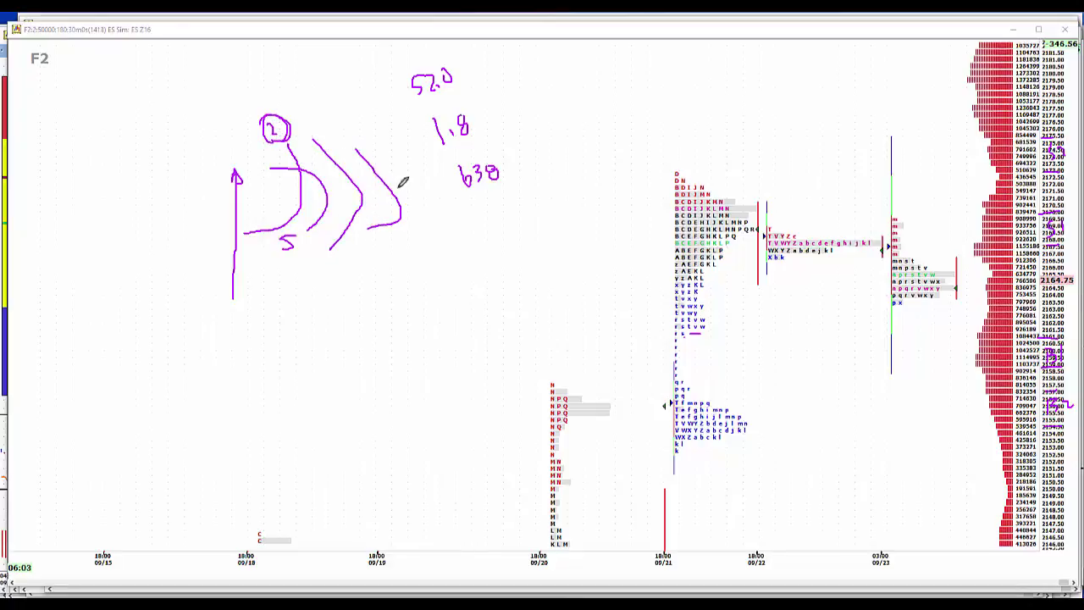
left_click_drag(398, 154, 412, 220)
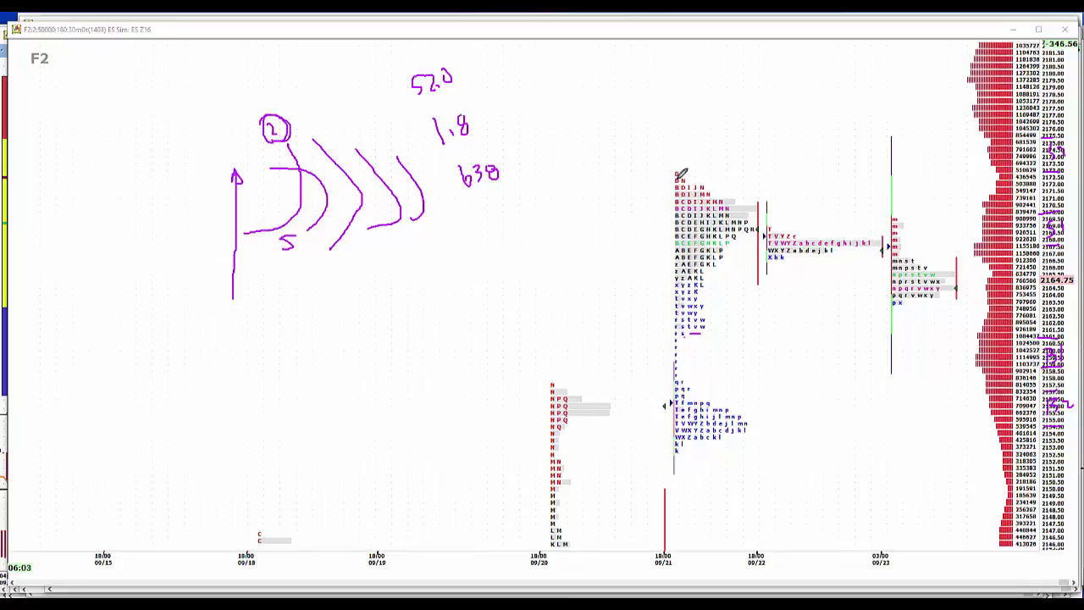
Circle the top D of the 09/21 profile and draw a vertical line above it with a horizontal cap
left_click_drag(684, 157, 679, 175)
left_click_drag(678, 106, 677, 166)
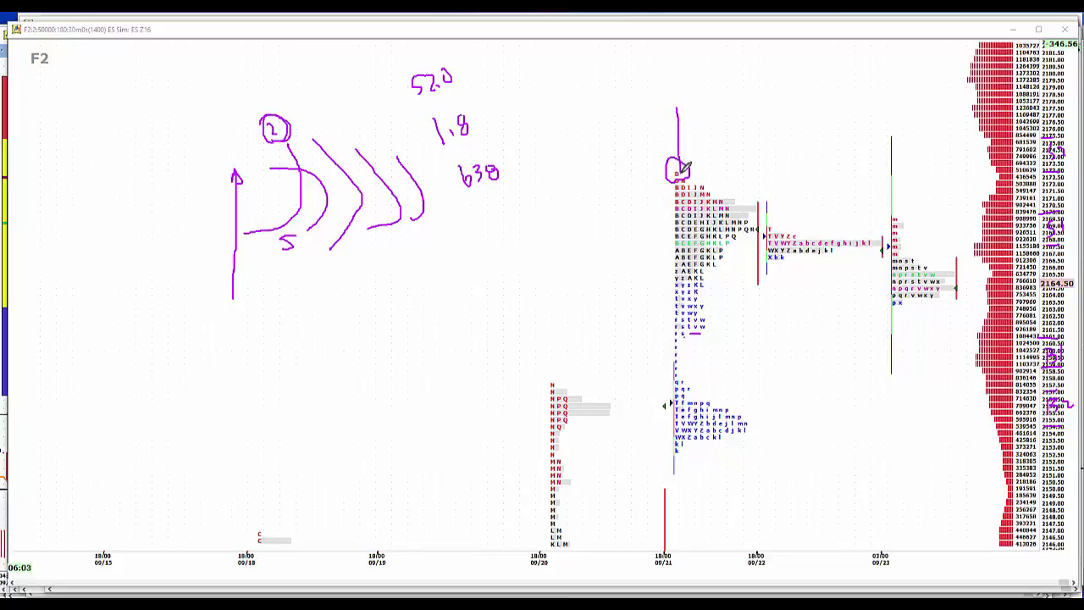
left_click_drag(659, 108, 699, 101)
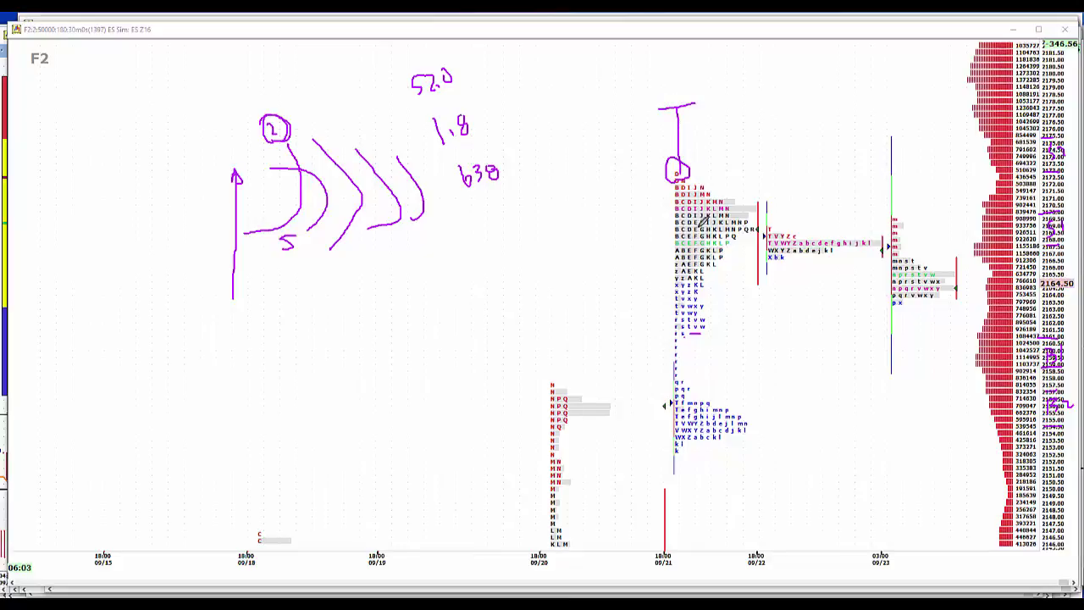